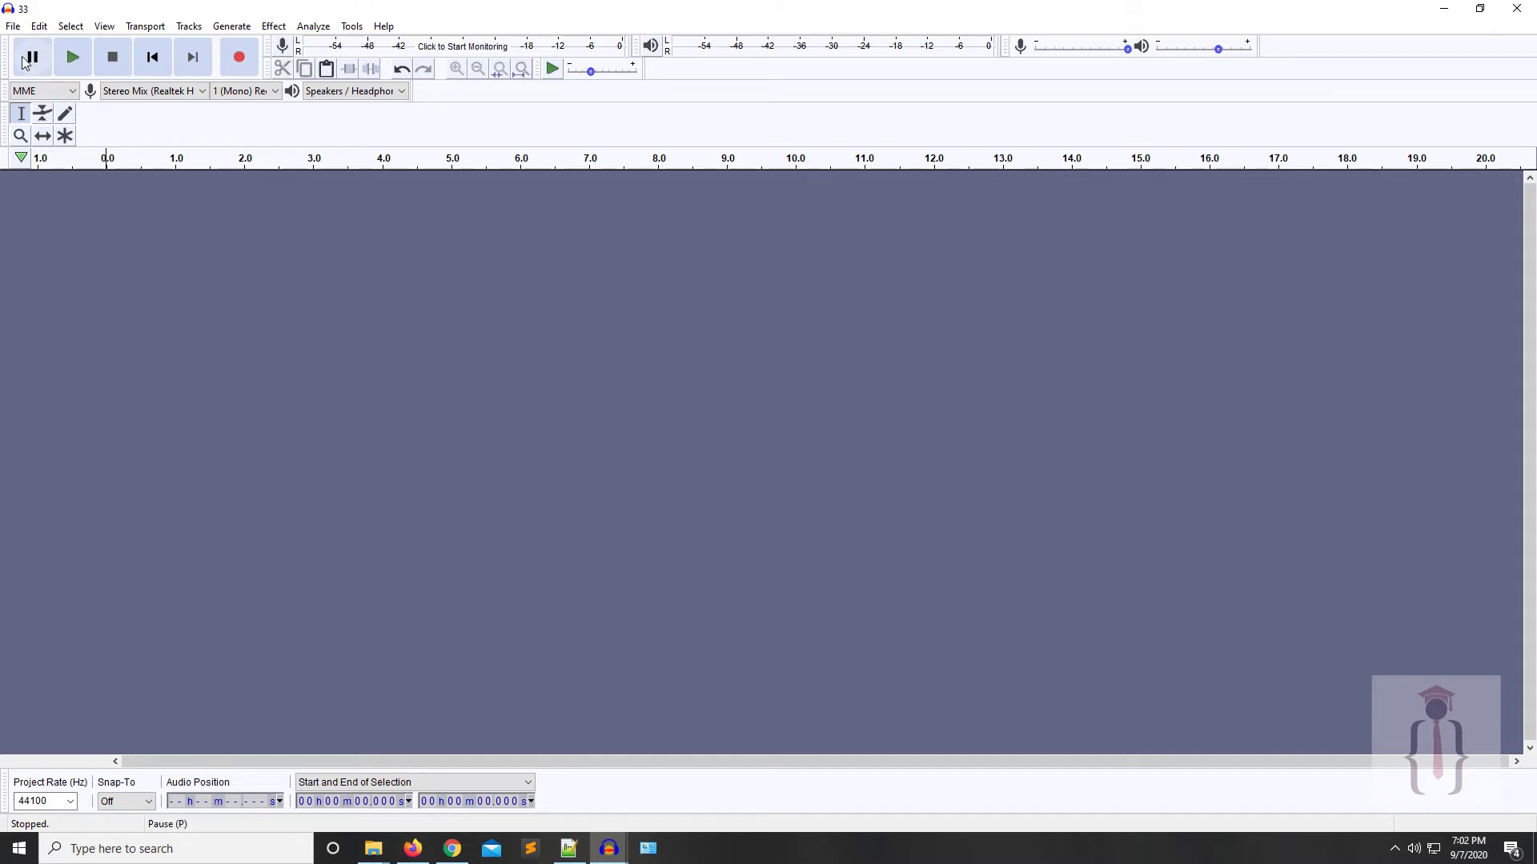
Step: Open the MP3 file '33' from the audios folder as a stereo track
{"action": "left_click", "coordinate": [13, 25]}
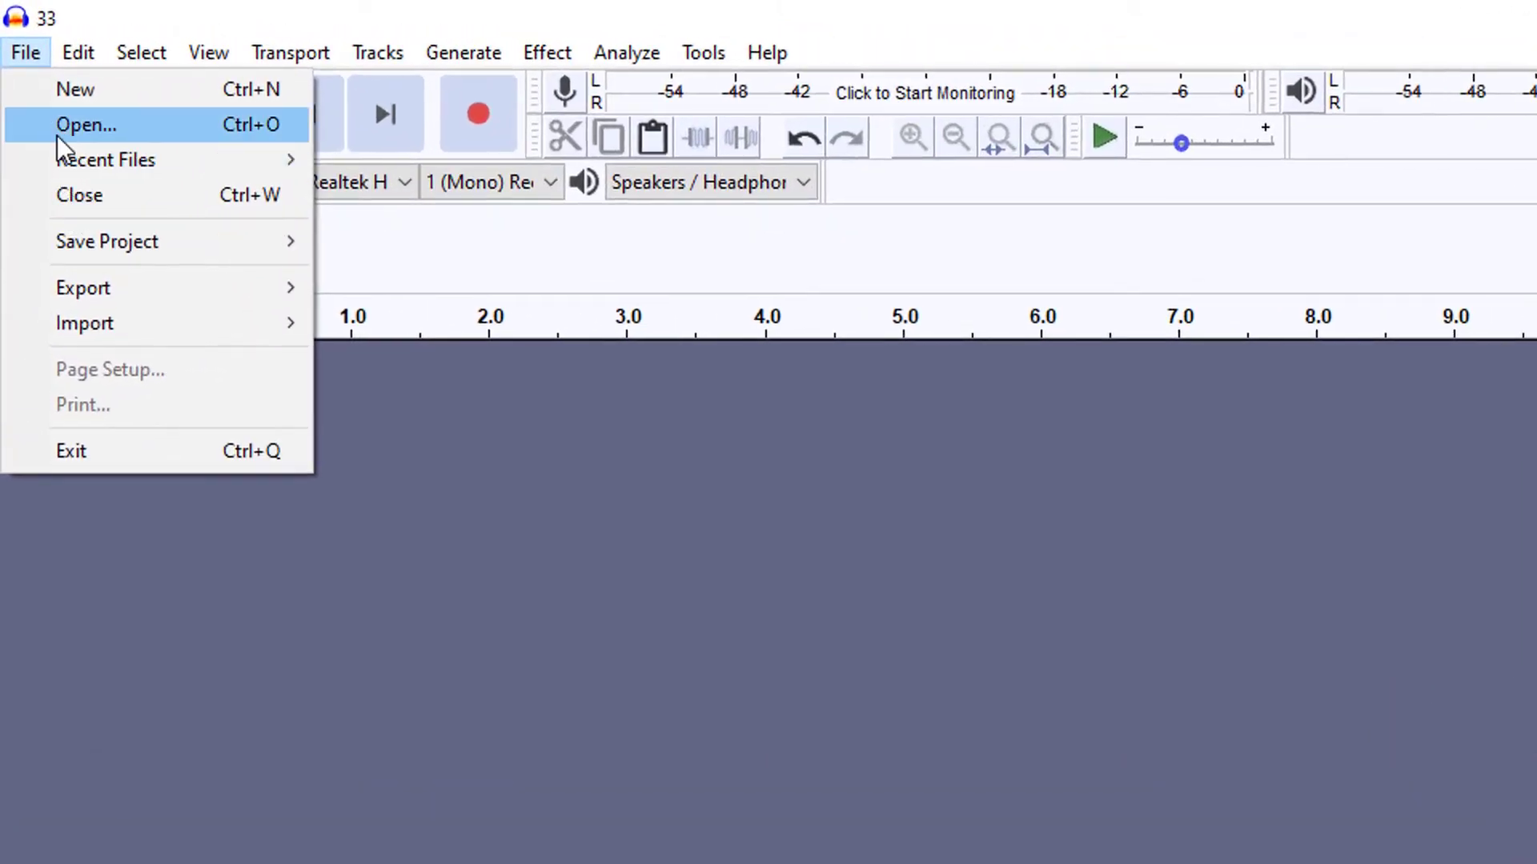
{"action": "left_click", "coordinate": [42, 66]}
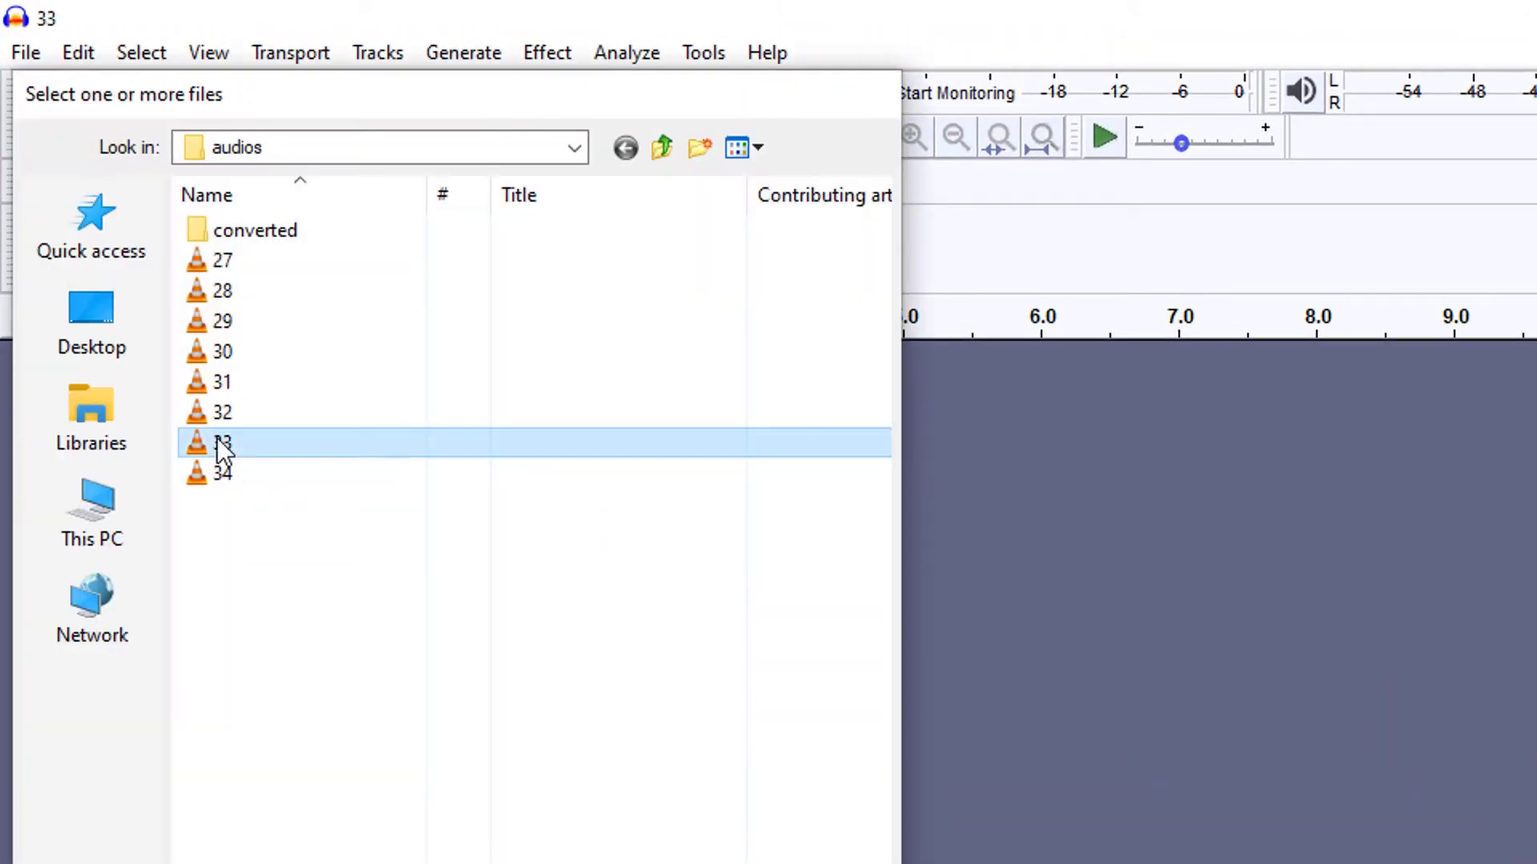
{"action": "double_click", "coordinate": [217, 441]}
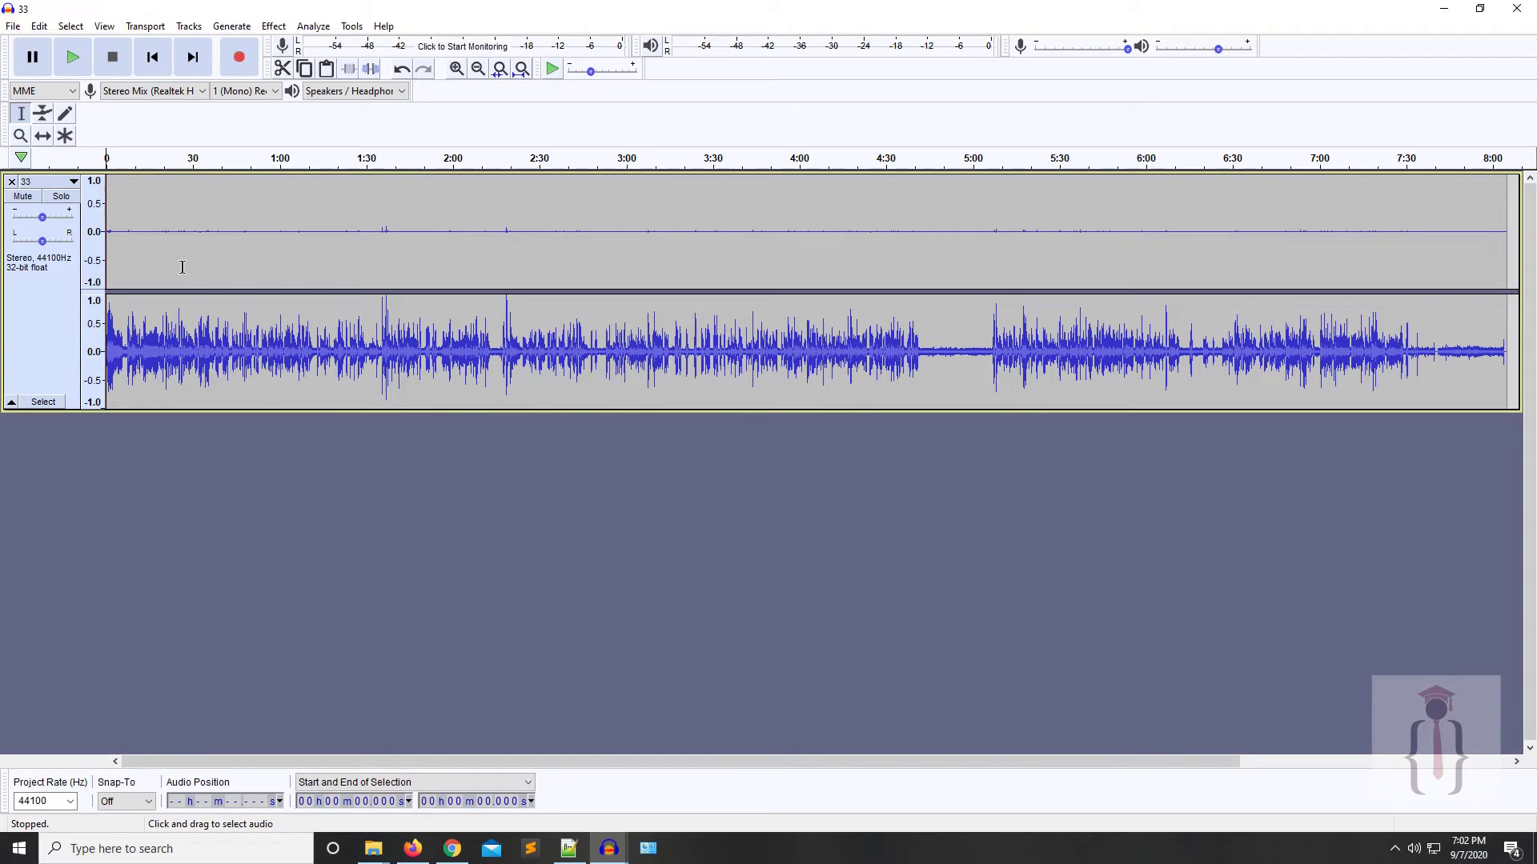
{"action": "left_click", "coordinate": [106, 240]}
{"action": "left_click", "coordinate": [72, 56]}
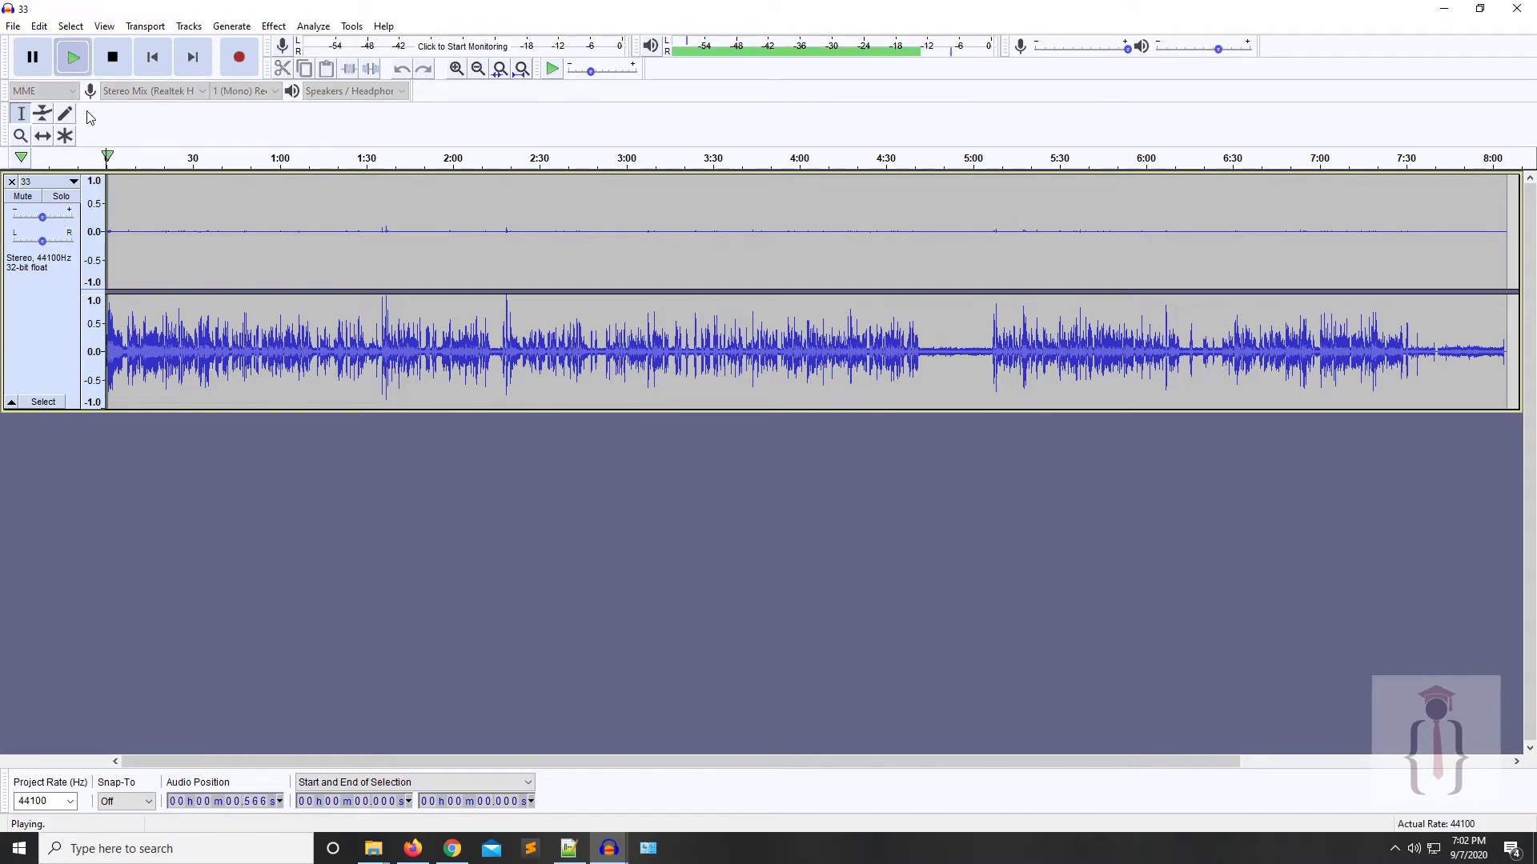
{"action": "left_click", "coordinate": [72, 56]}
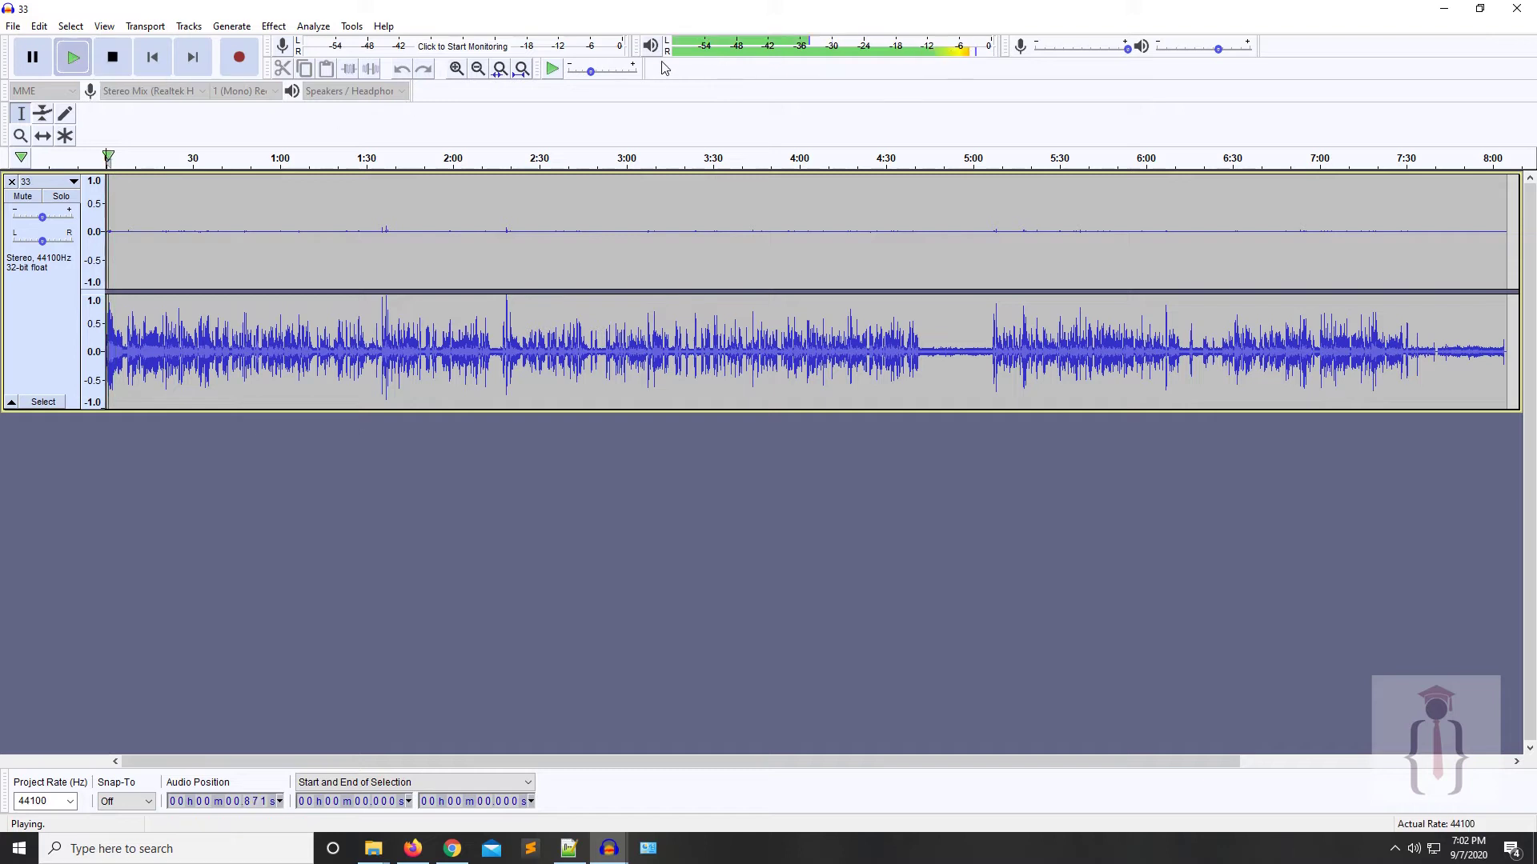
{"action": "key", "text": "space"}
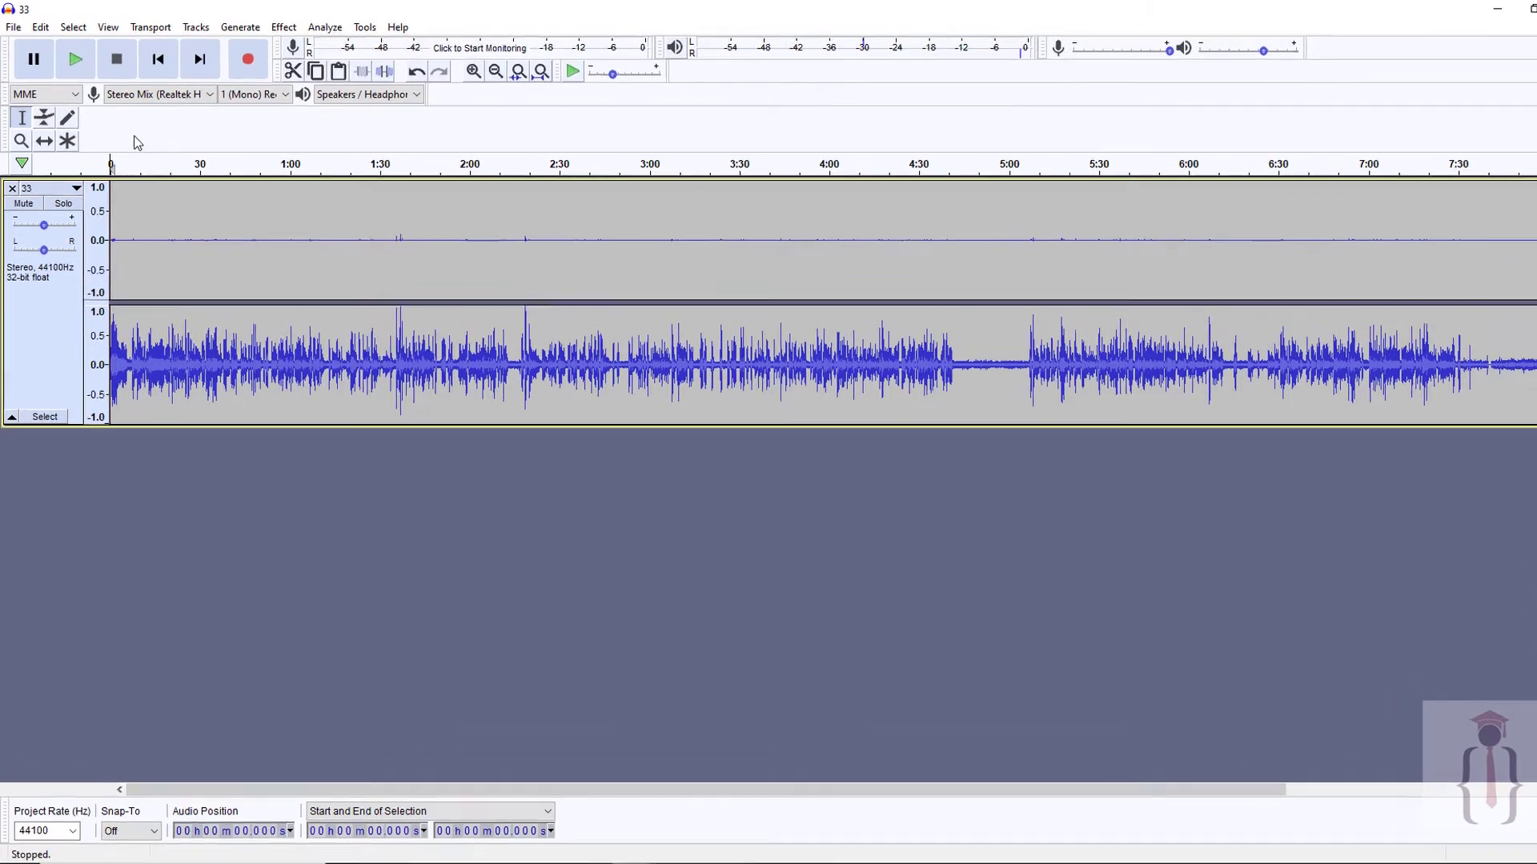
{"action": "key", "text": "space"}
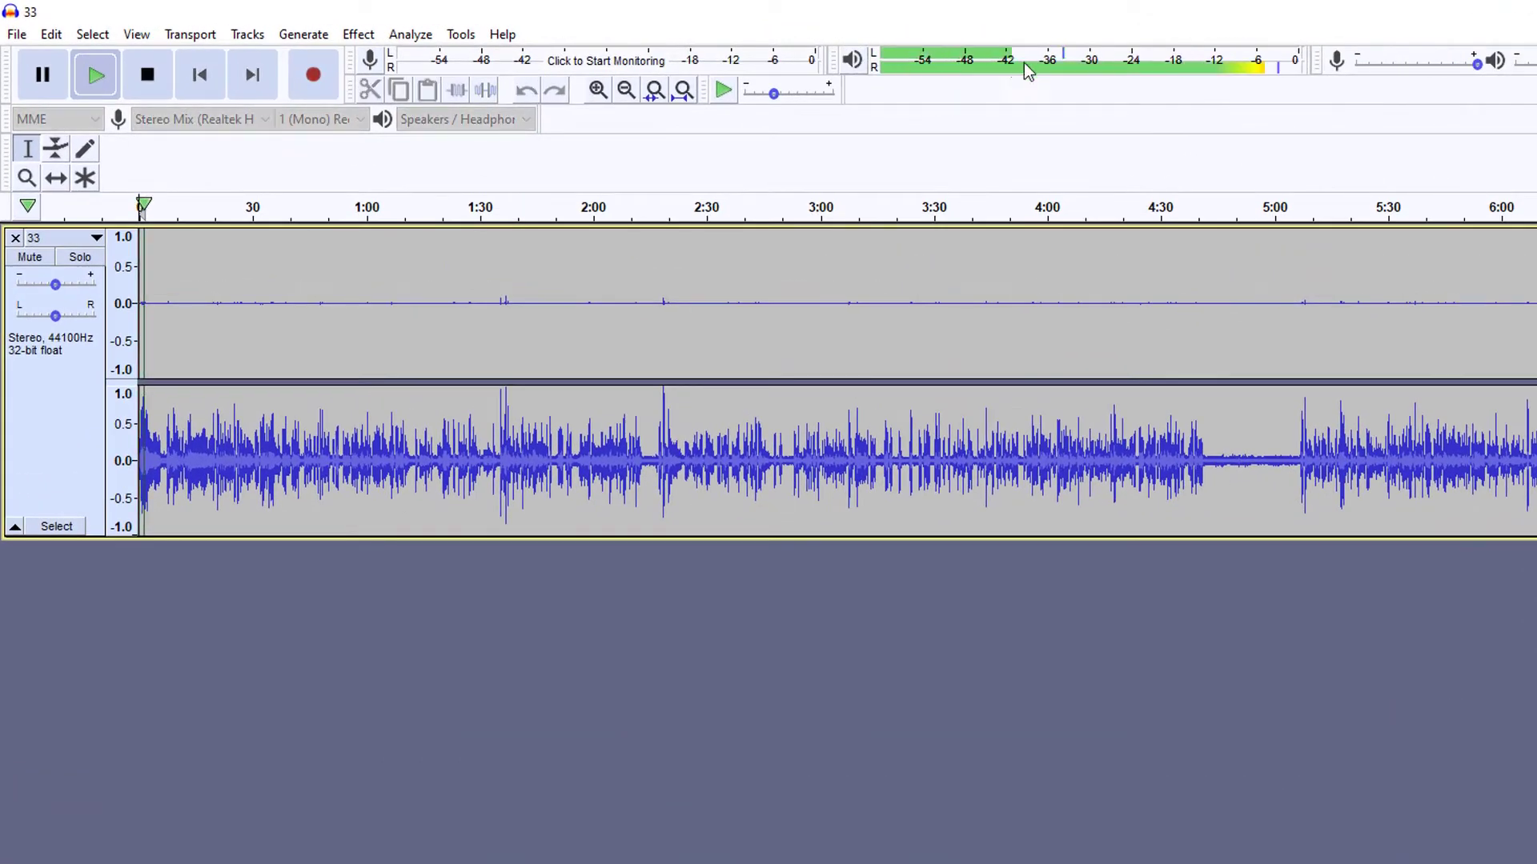
{"action": "left_click", "coordinate": [96, 74]}
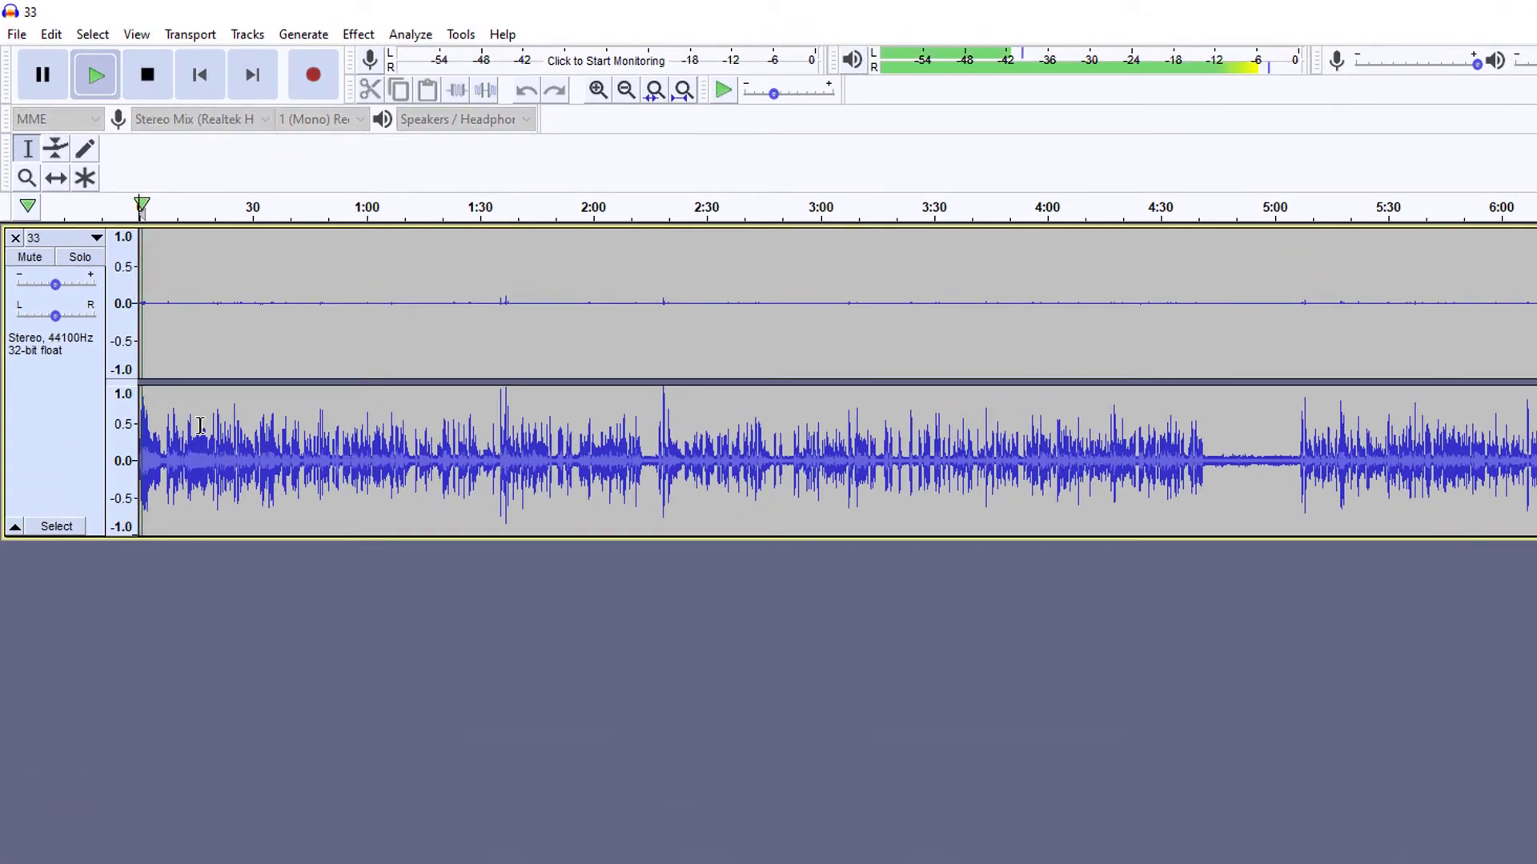
{"action": "left_click", "coordinate": [147, 76]}
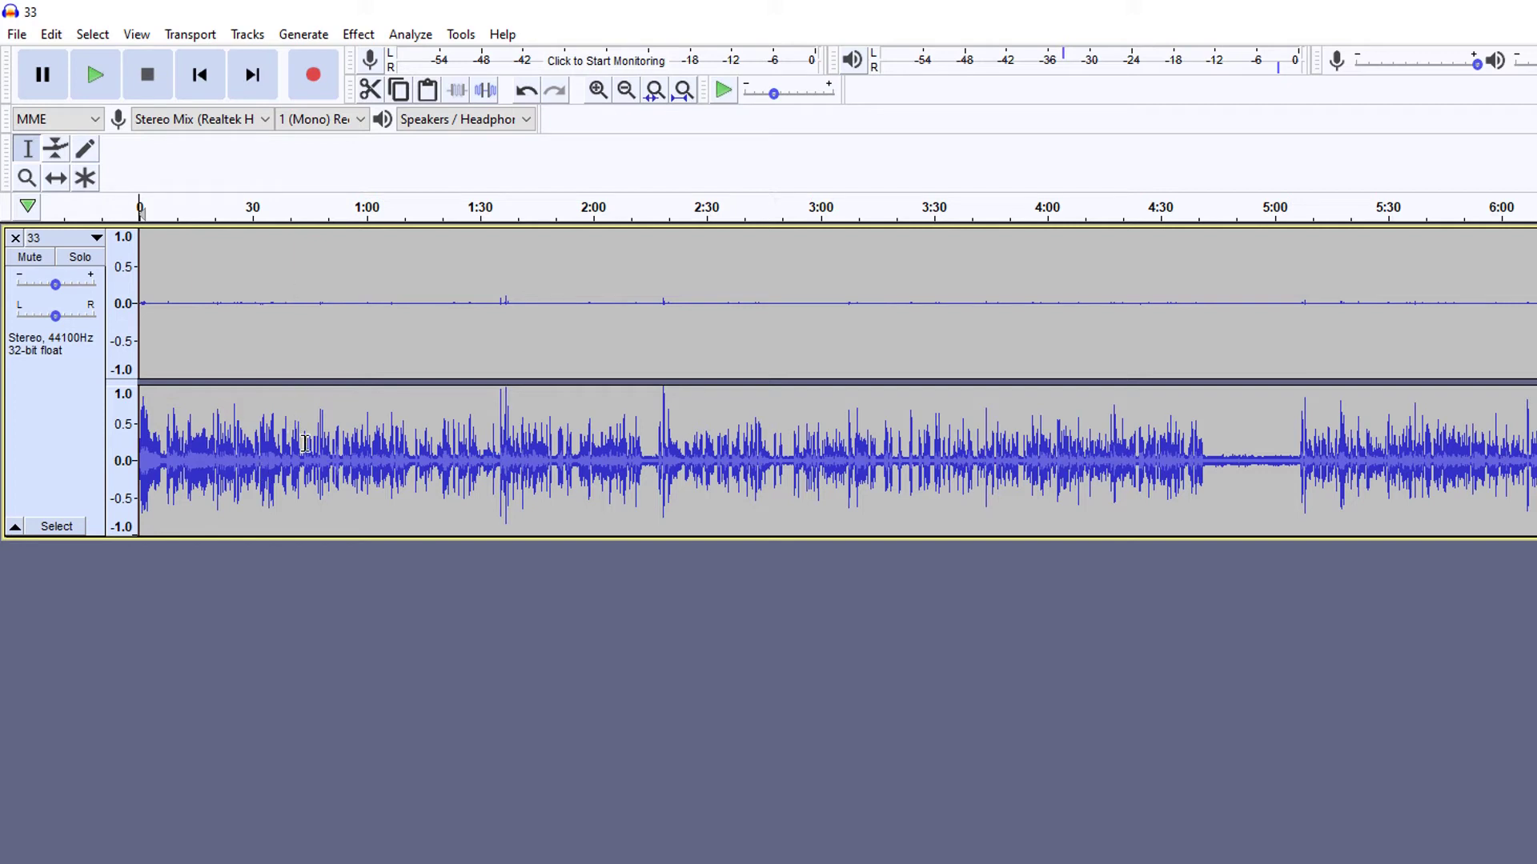
Step: Split track 33 into two mono tracks and delete the silent one
{"action": "left_click", "coordinate": [97, 238]}
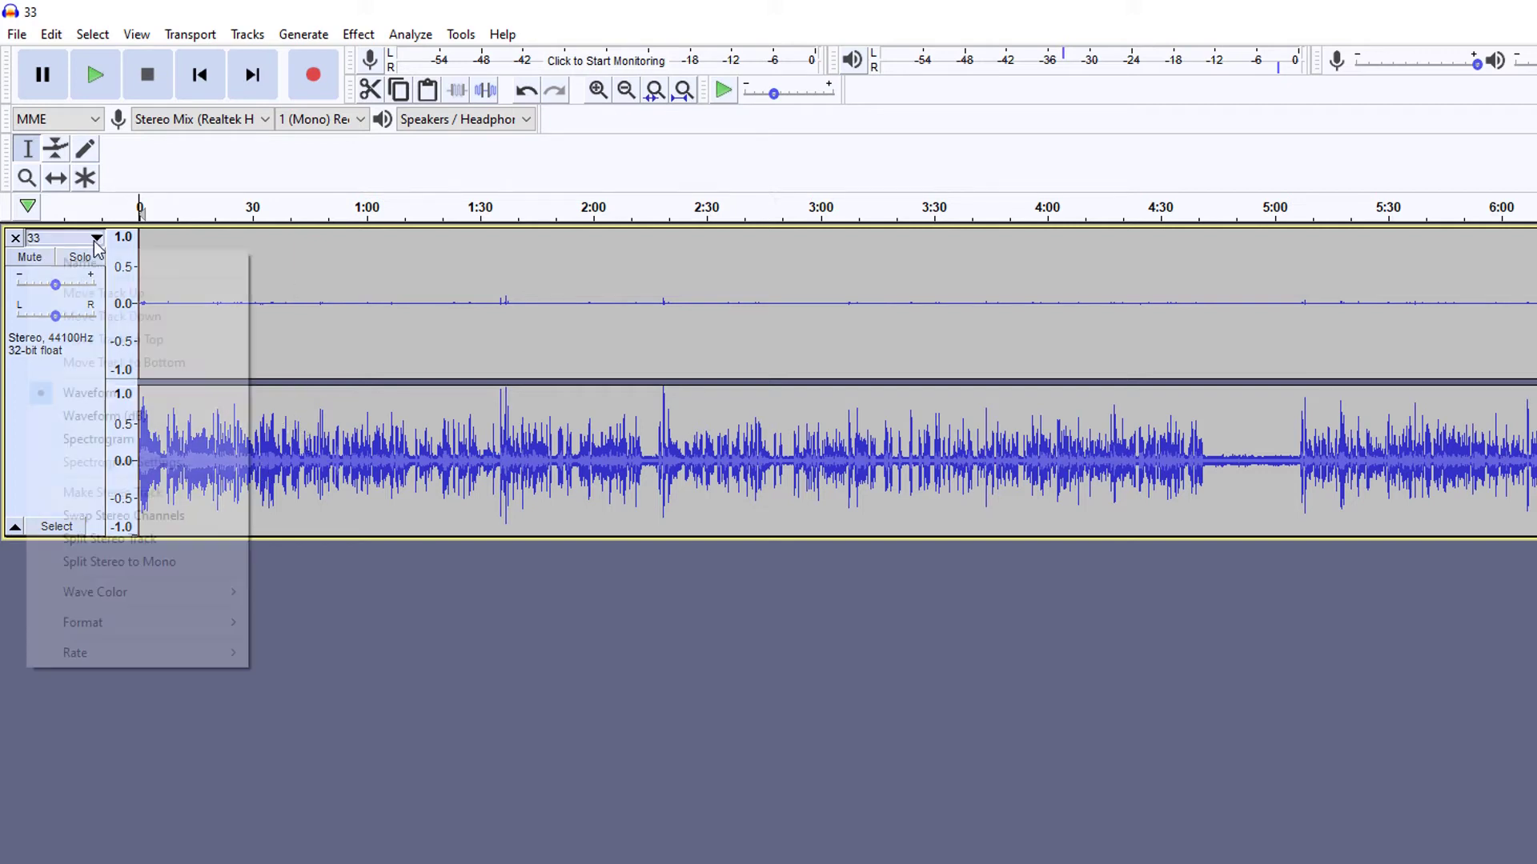
{"action": "left_click", "coordinate": [119, 562]}
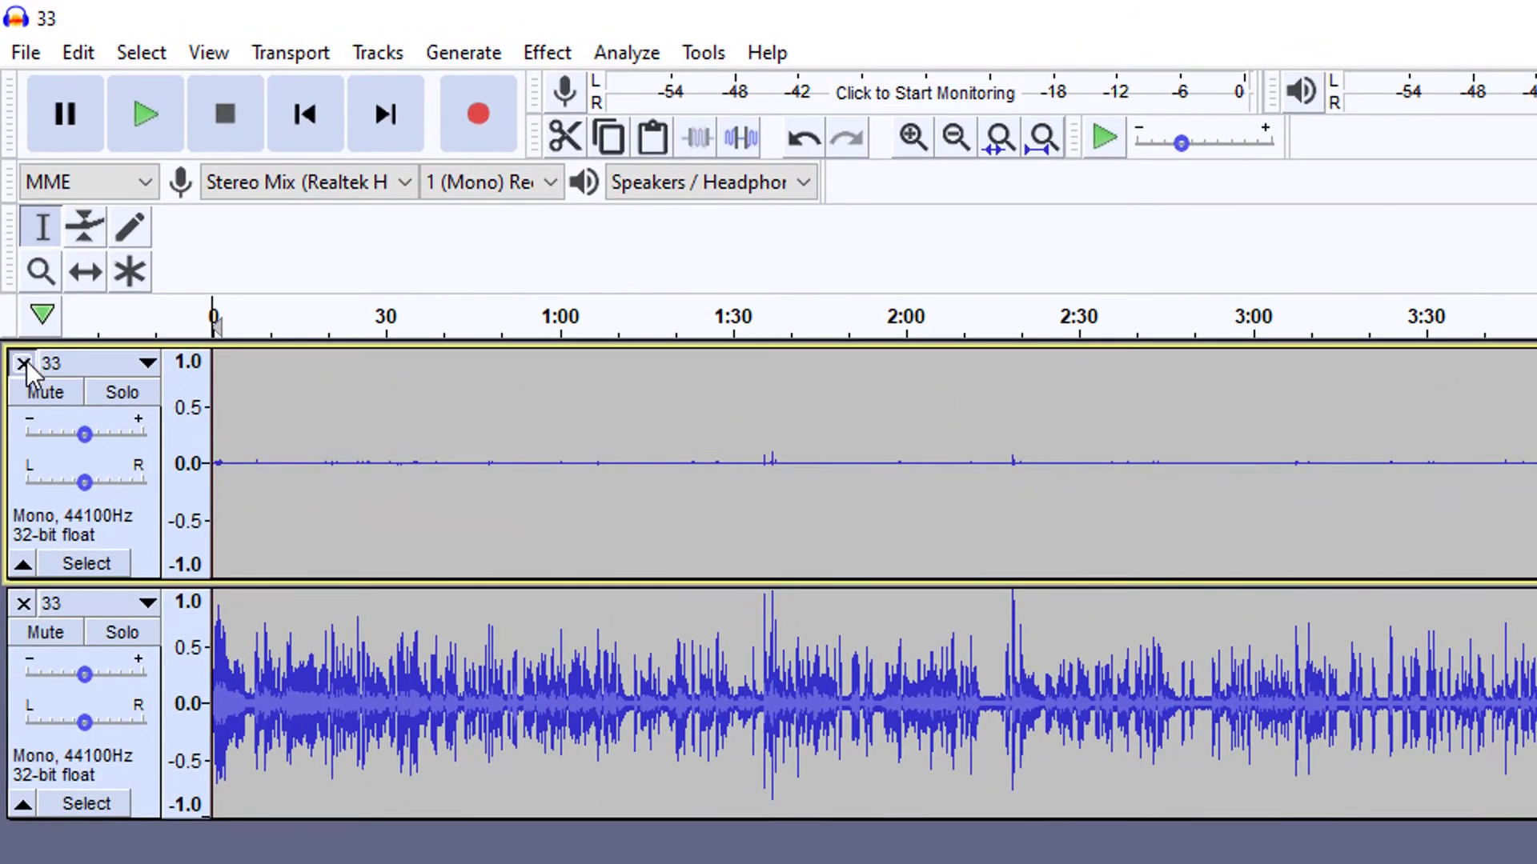
{"action": "left_click", "coordinate": [26, 361]}
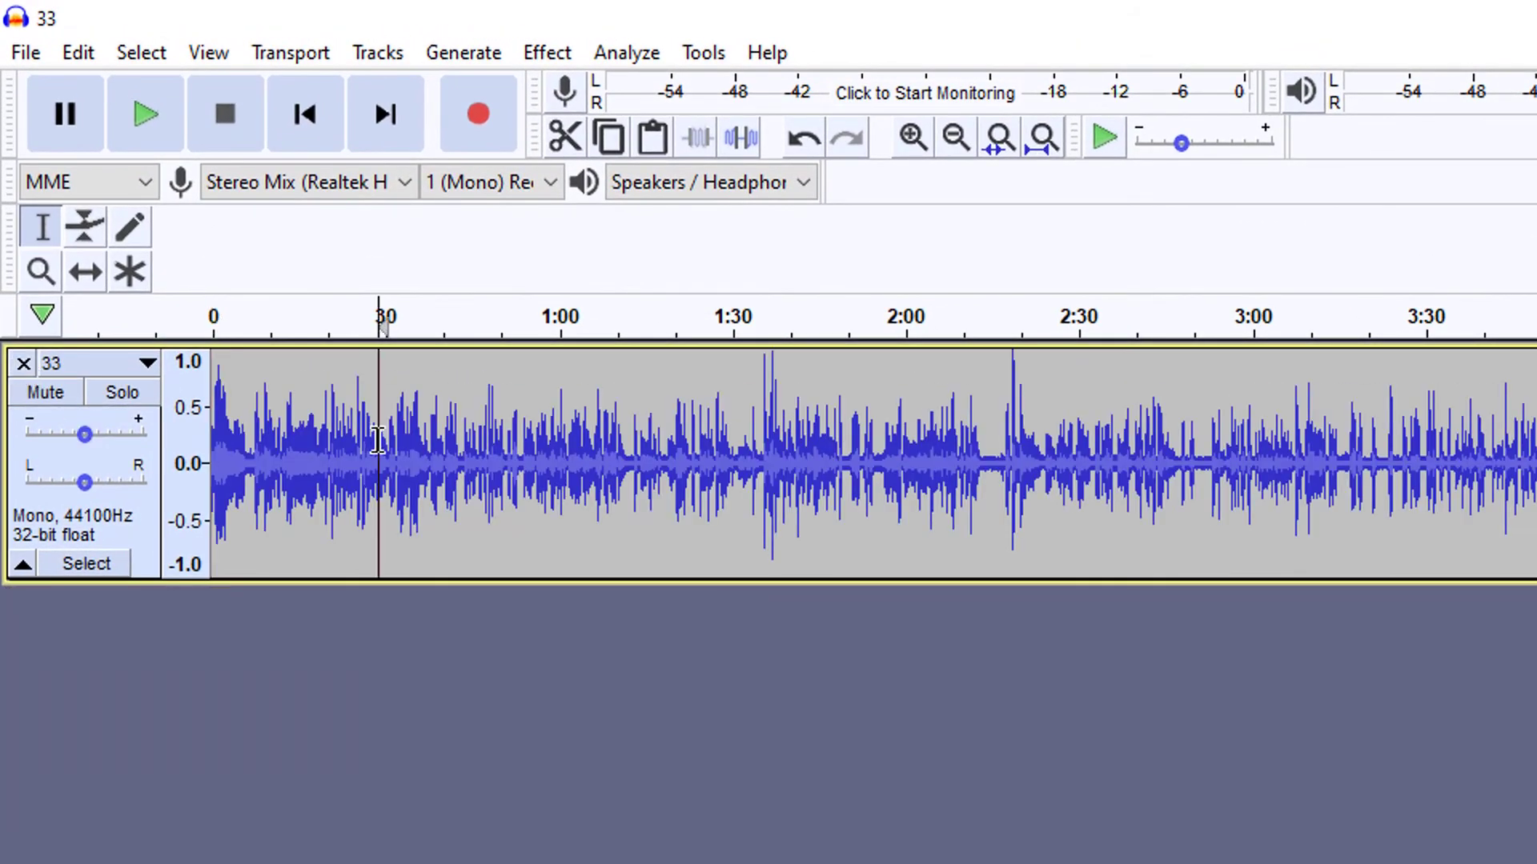
{"action": "left_click", "coordinate": [355, 451]}
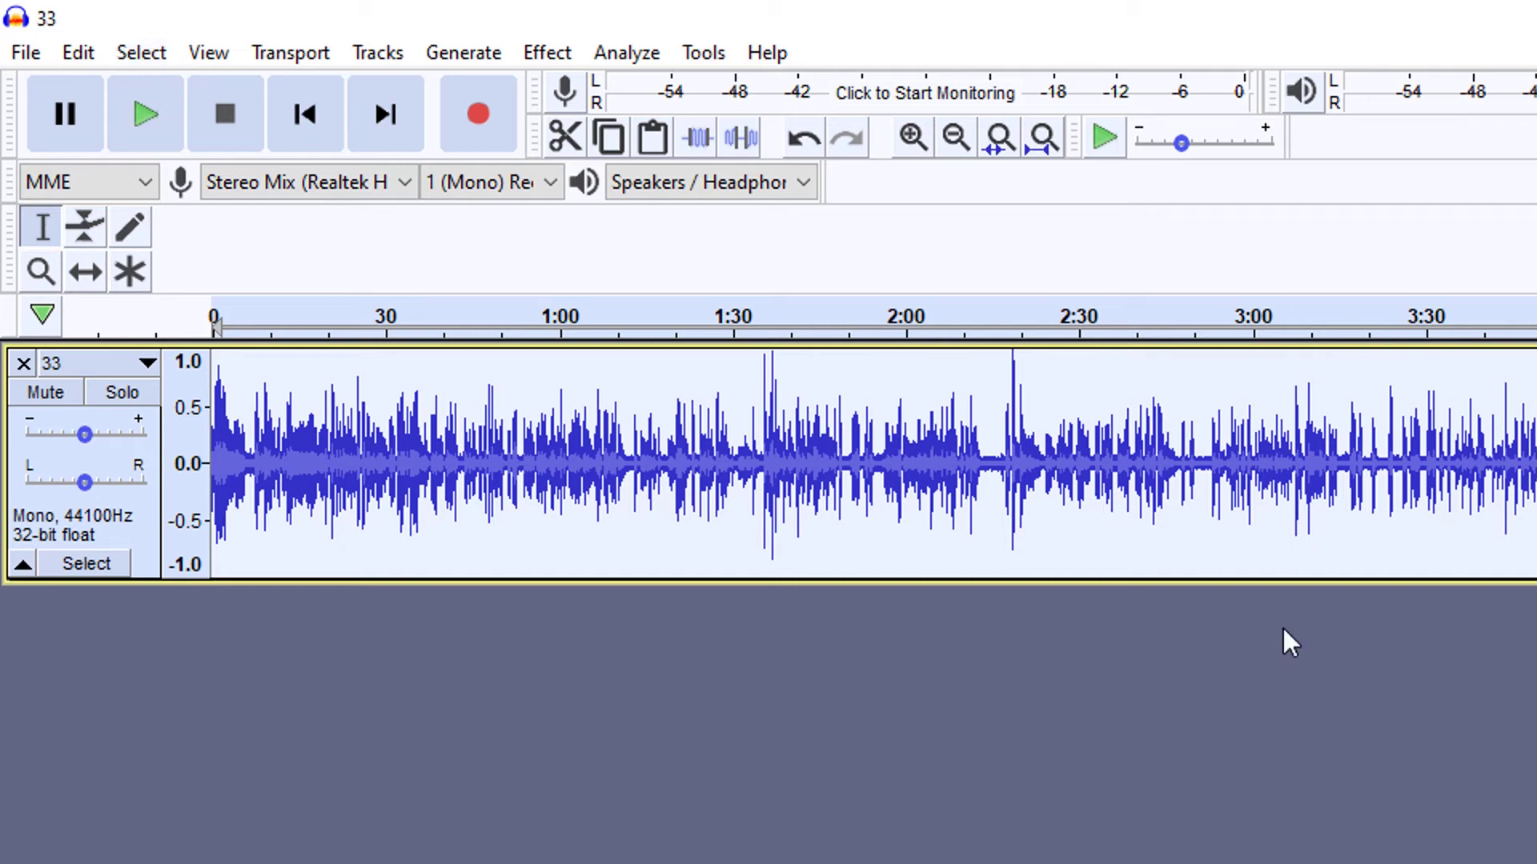
Step: Duplicate the remaining audio track, then clear the selection
{"action": "left_click", "coordinate": [77, 52]}
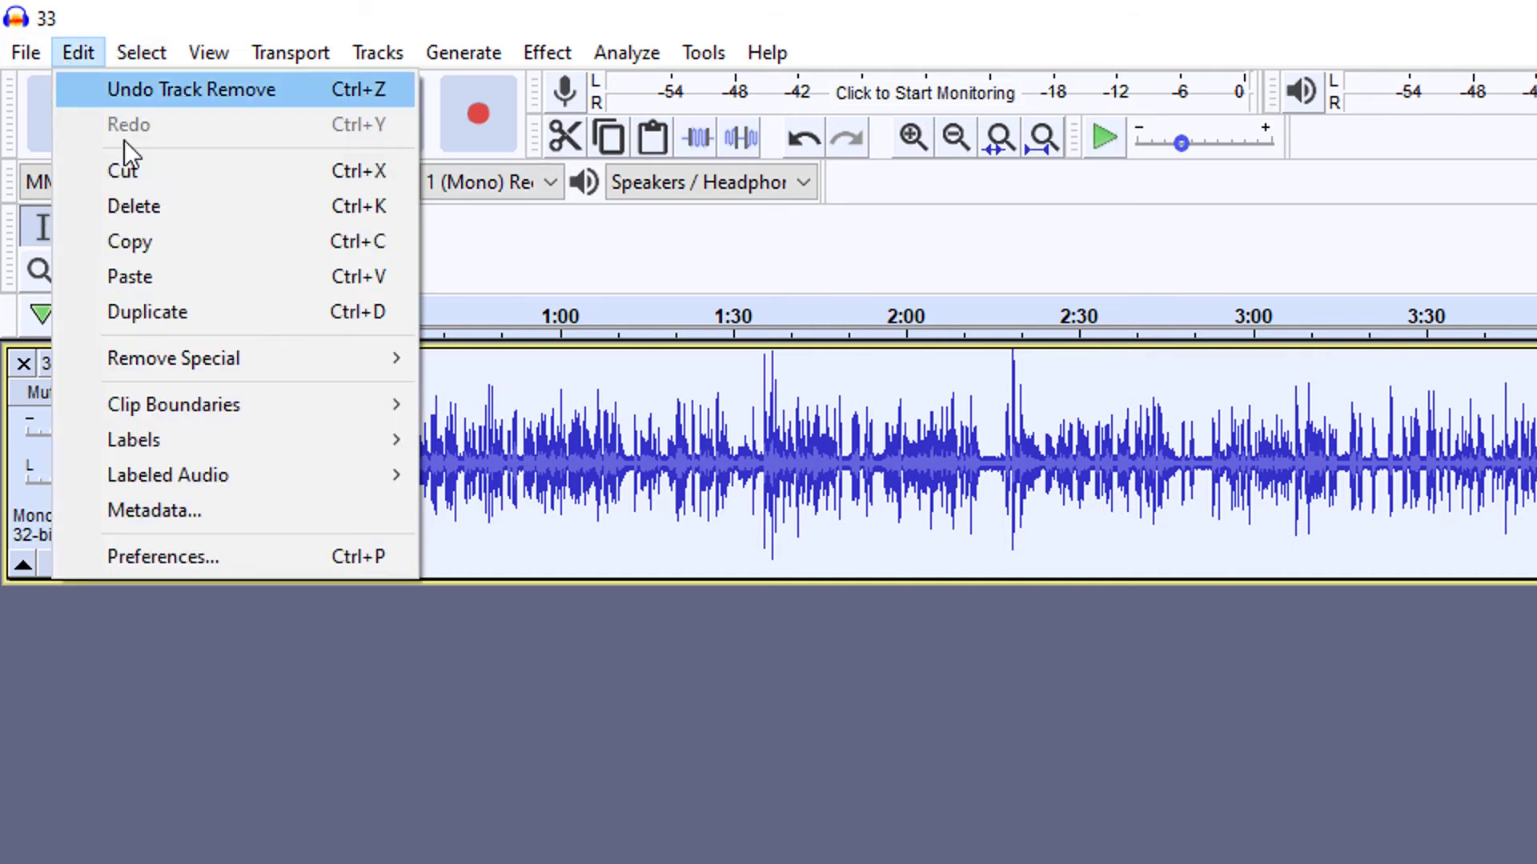
{"action": "left_click", "coordinate": [156, 303]}
{"action": "left_click", "coordinate": [841, 840]}
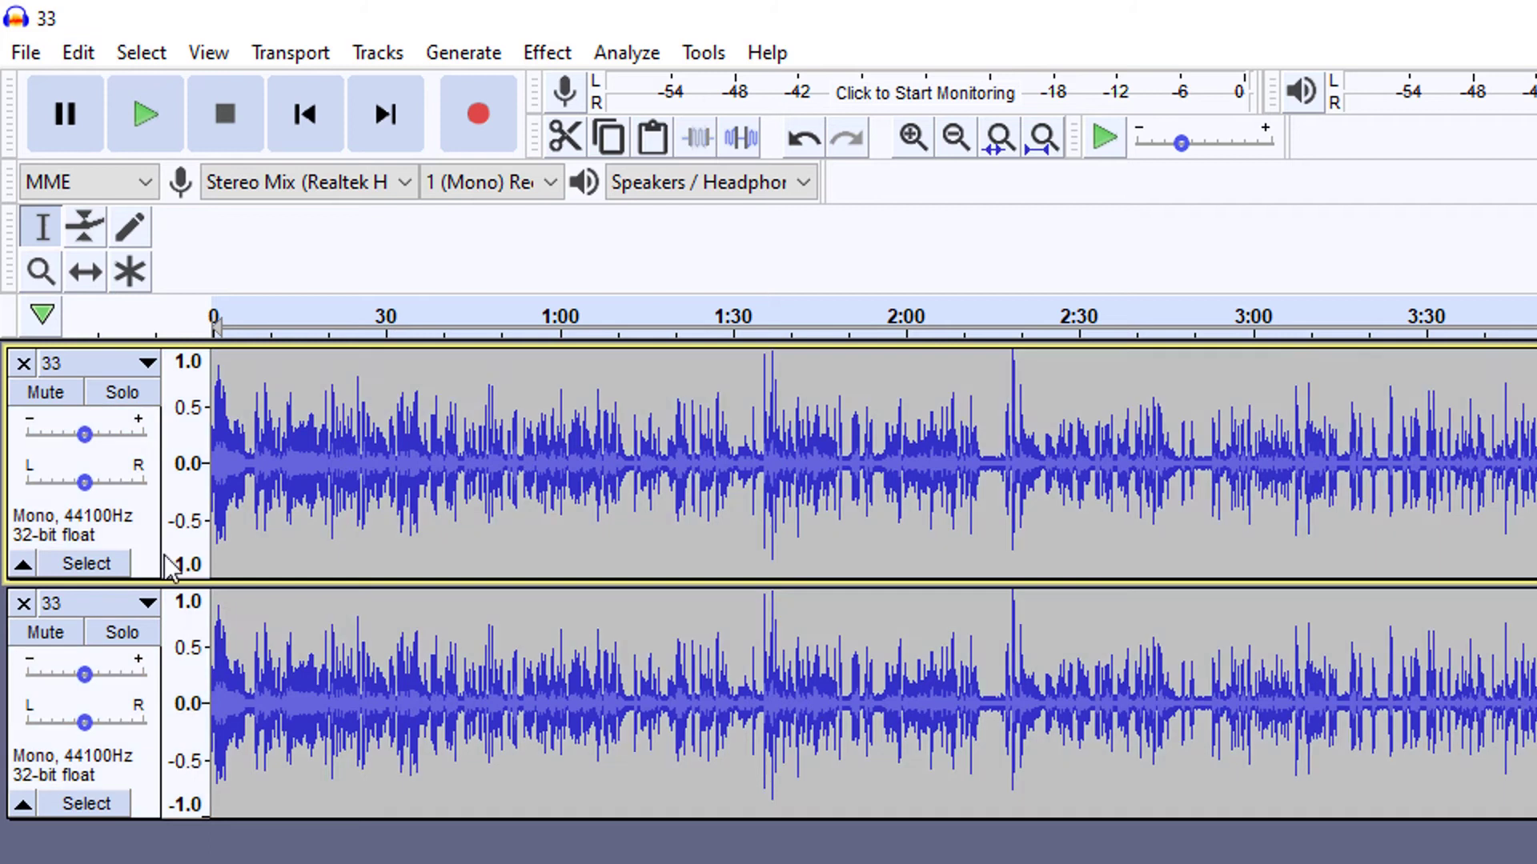
Step: Join the two identical mono tracks into one stereo track and play it
{"action": "left_click", "coordinate": [146, 362]}
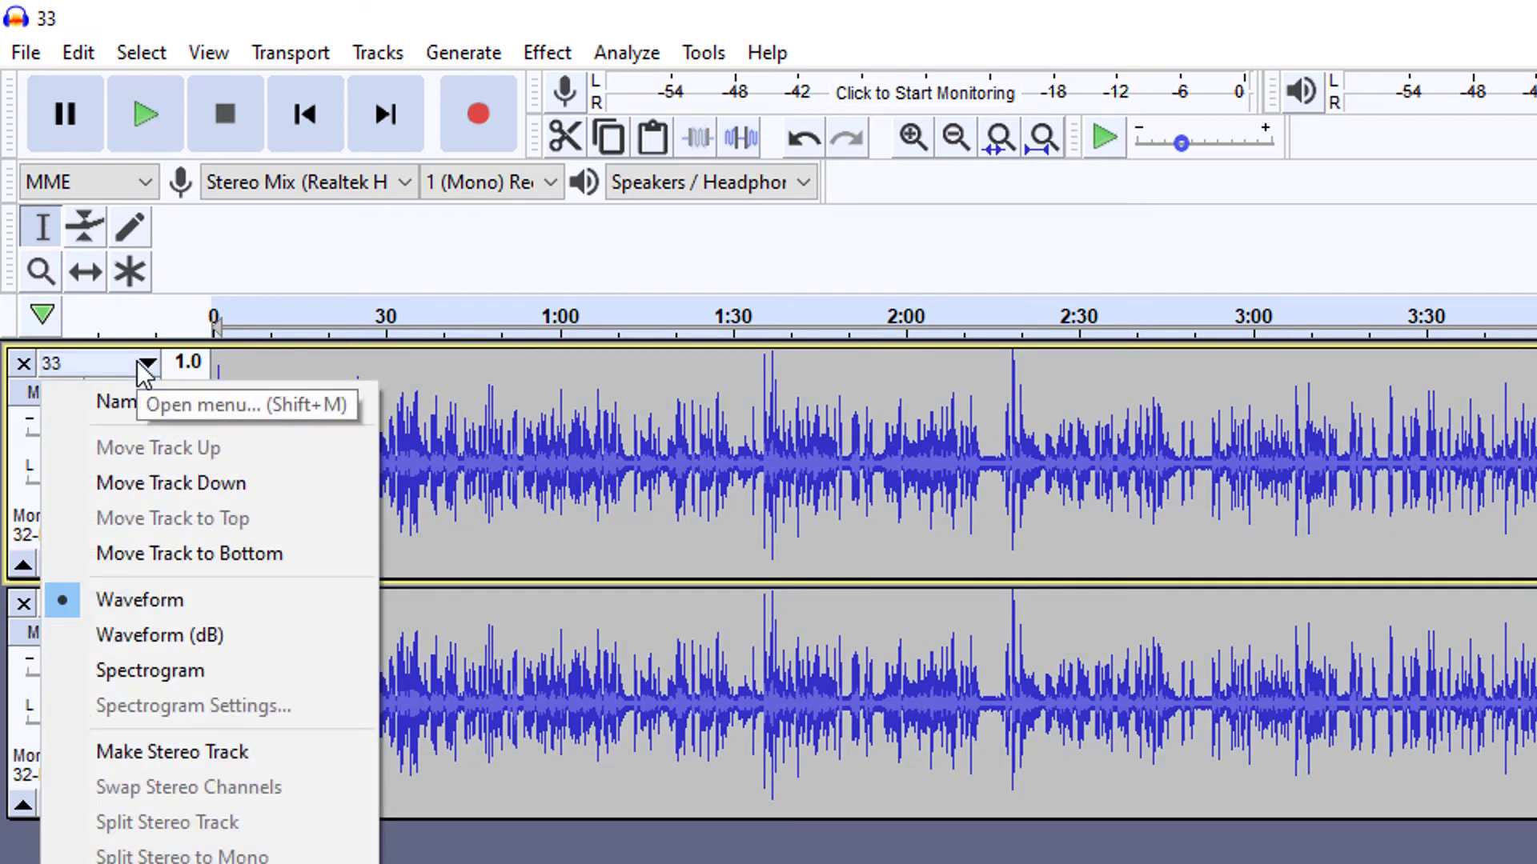
{"action": "left_click", "coordinate": [165, 753]}
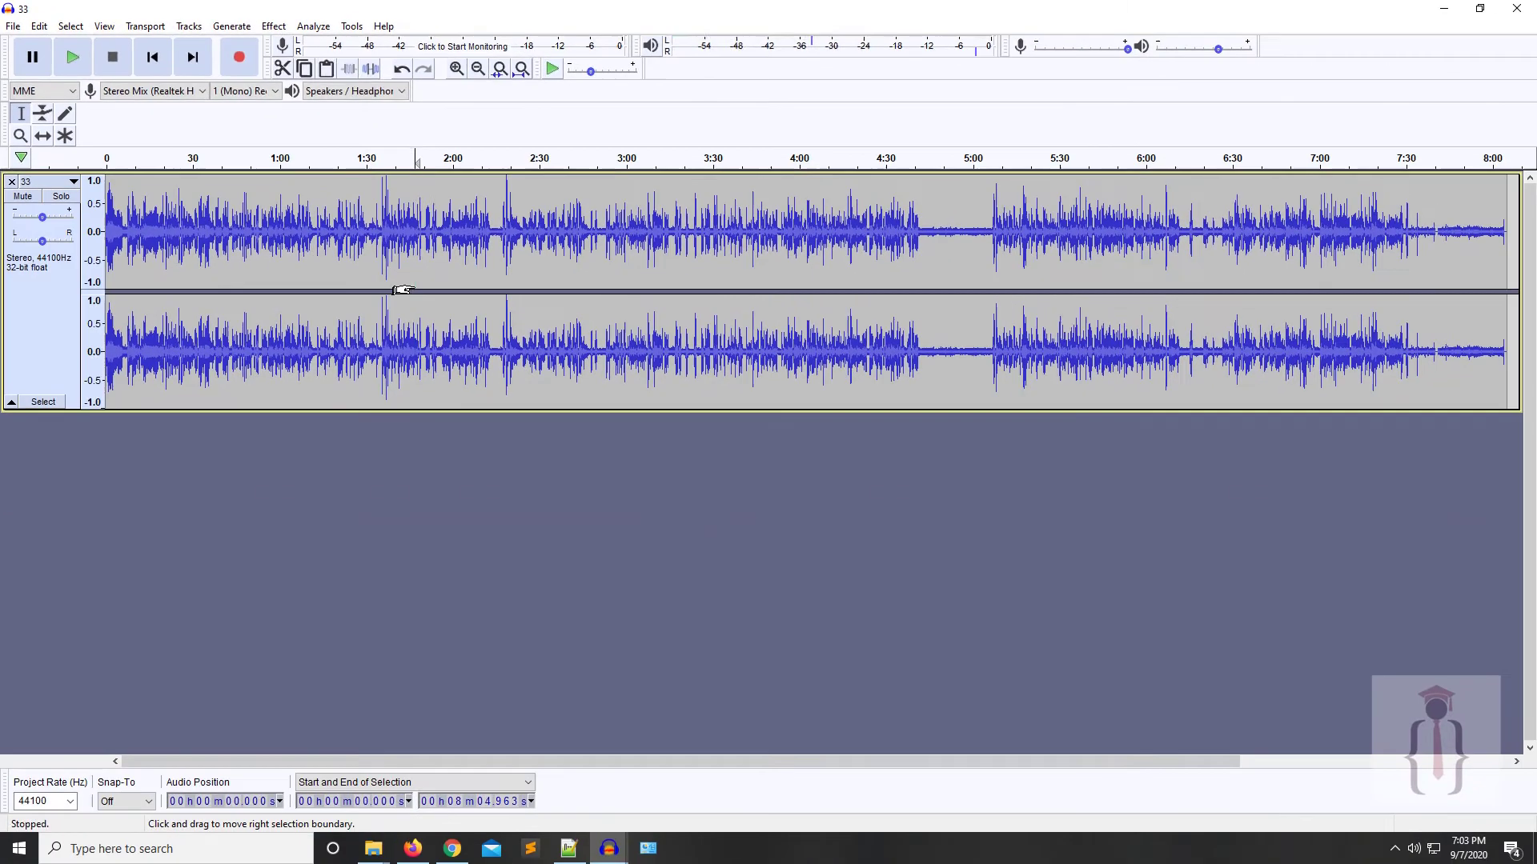
{"action": "key", "text": "space"}
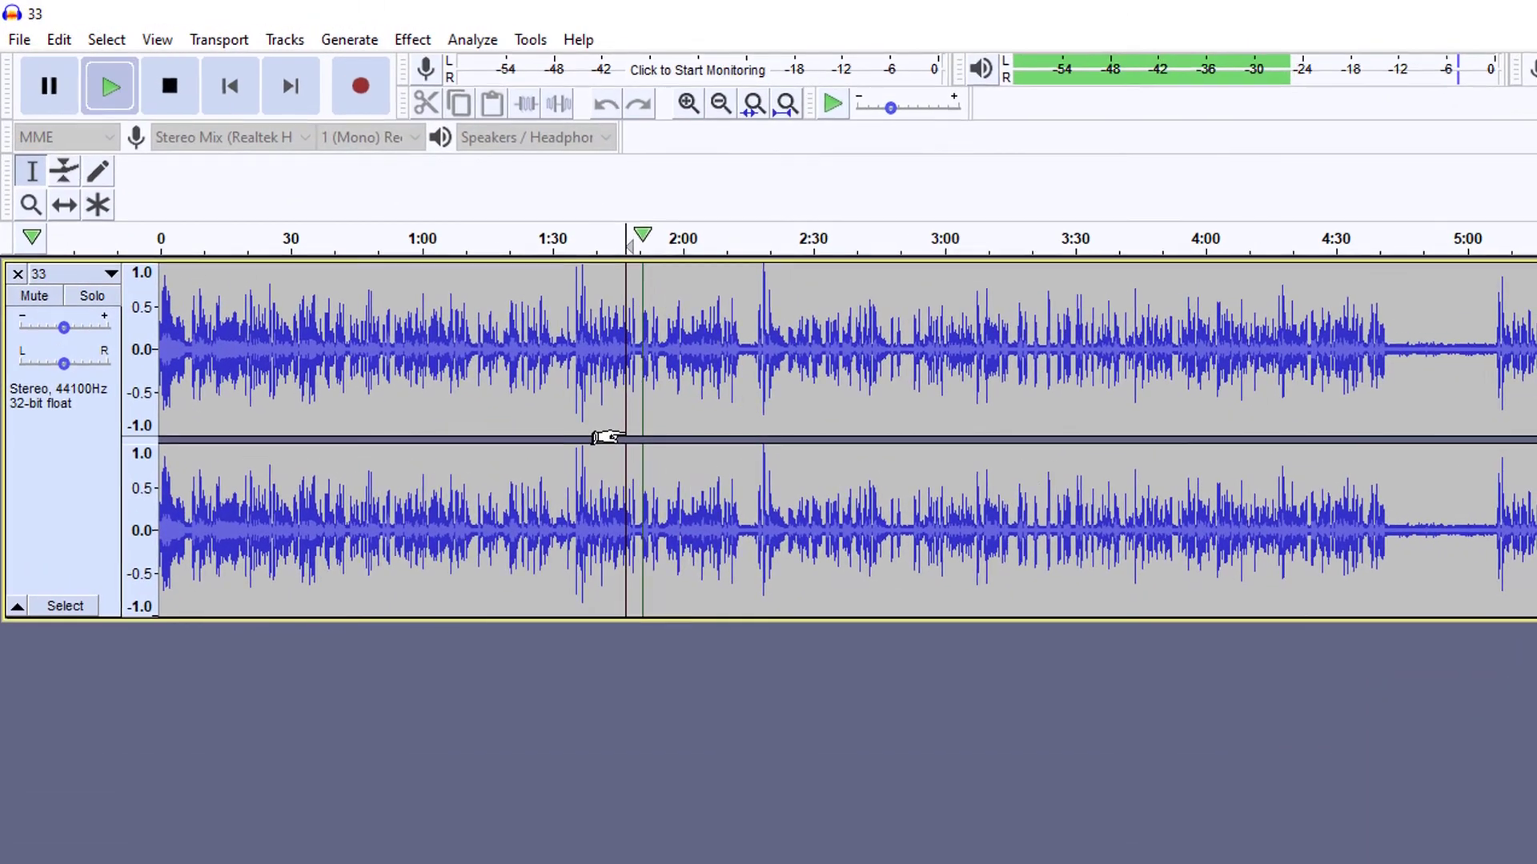
{"action": "key", "text": "space"}
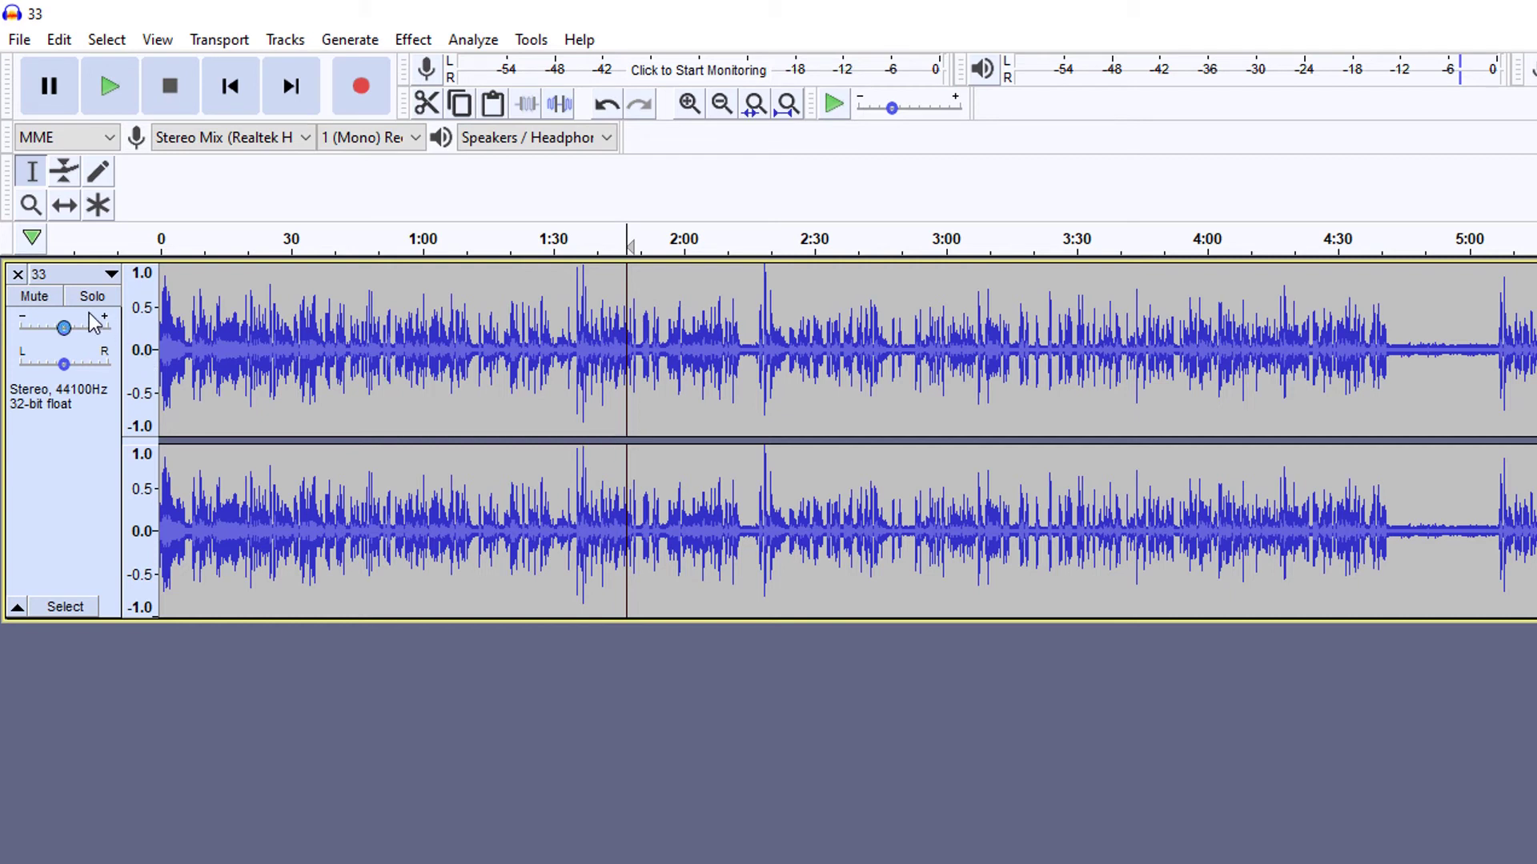
{"action": "left_click", "coordinate": [111, 275]}
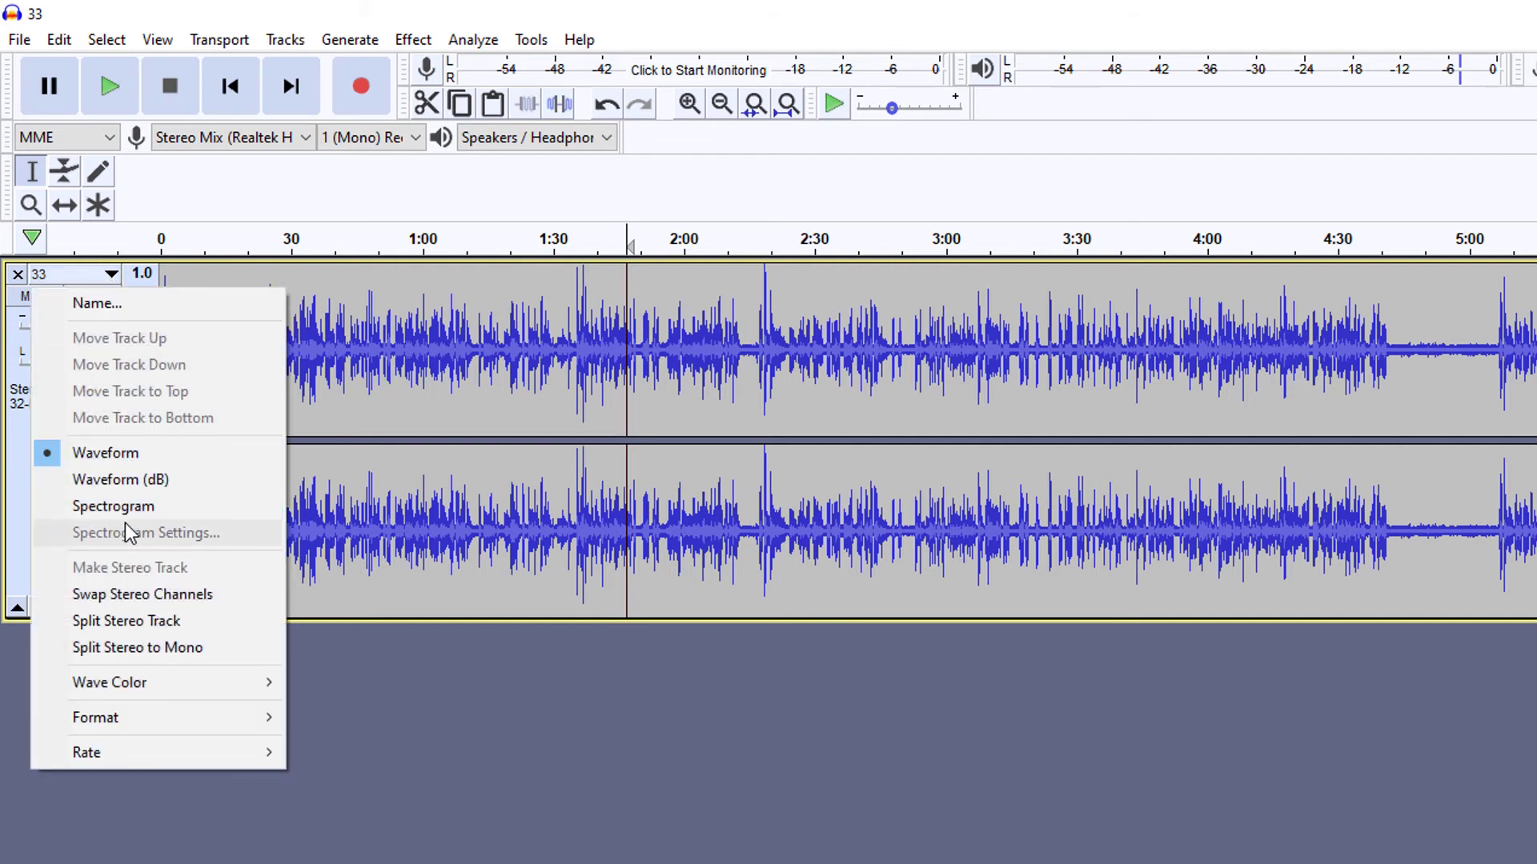
{"action": "left_click", "coordinate": [593, 673]}
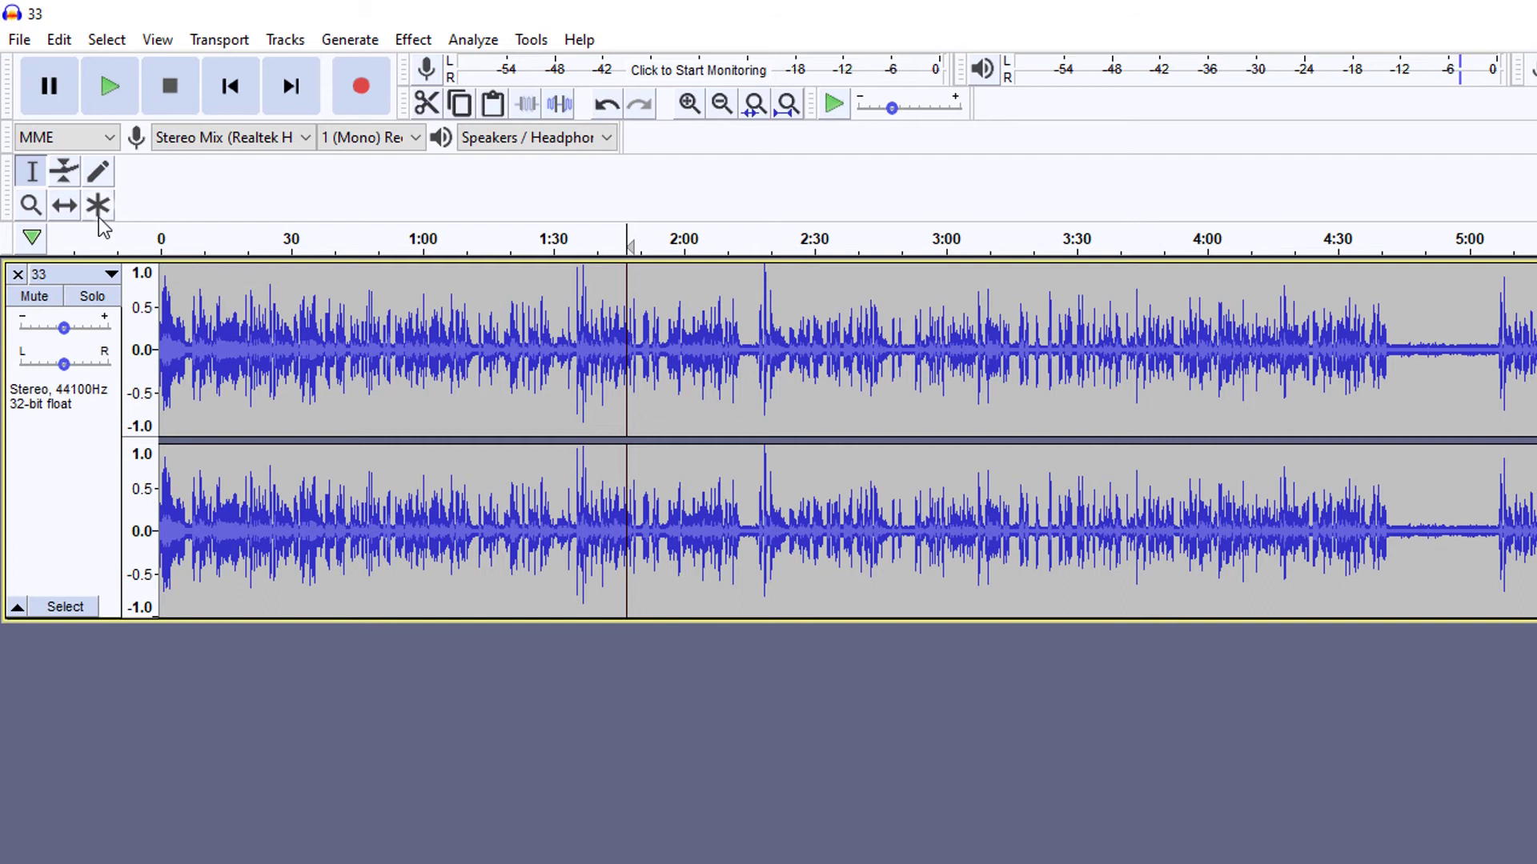
{"action": "left_click", "coordinate": [108, 85]}
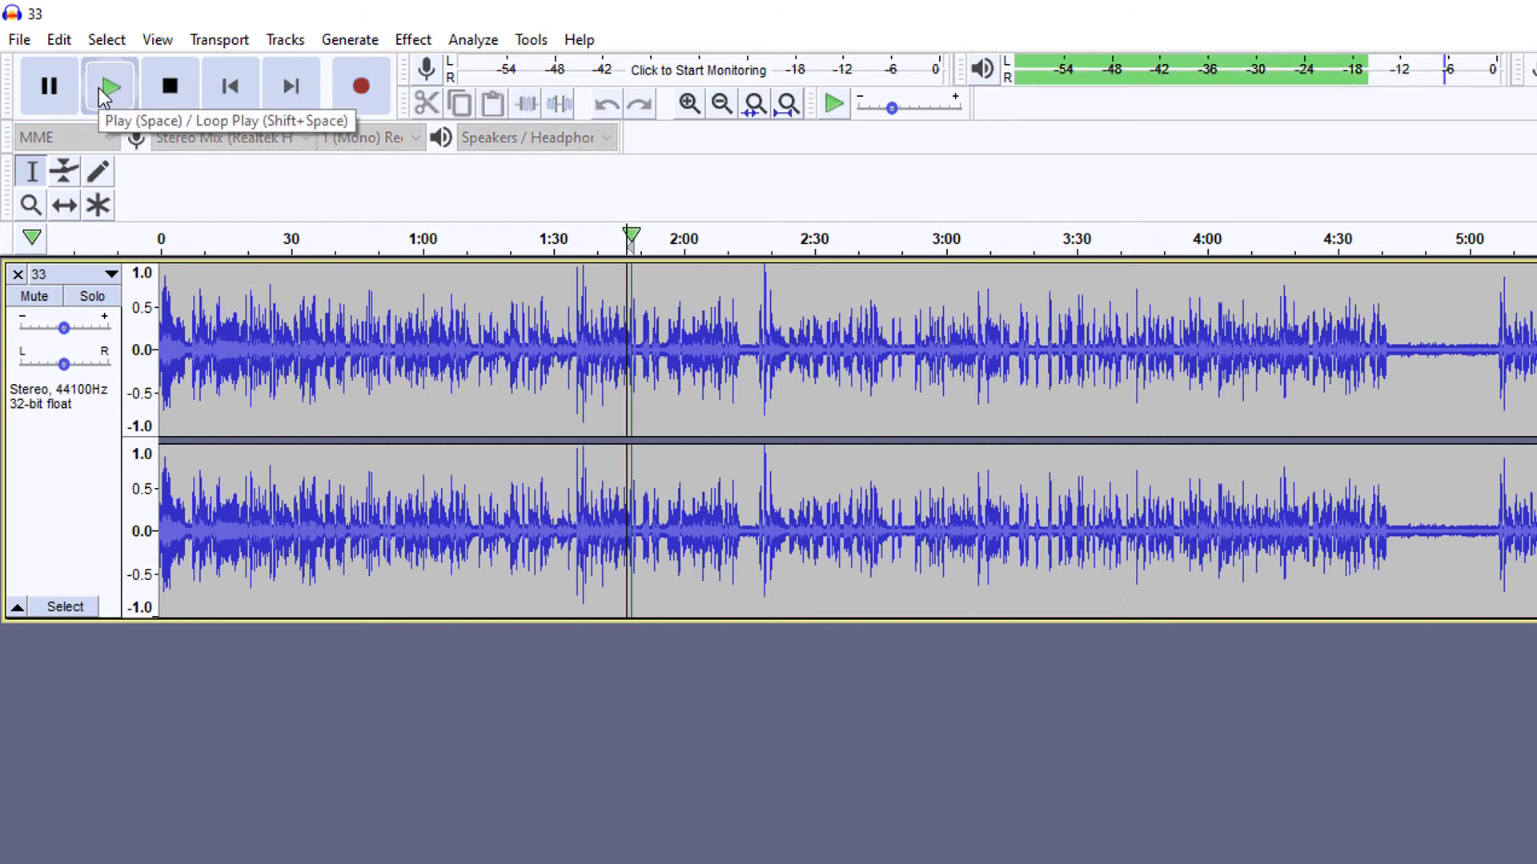
{"action": "key", "text": "space"}
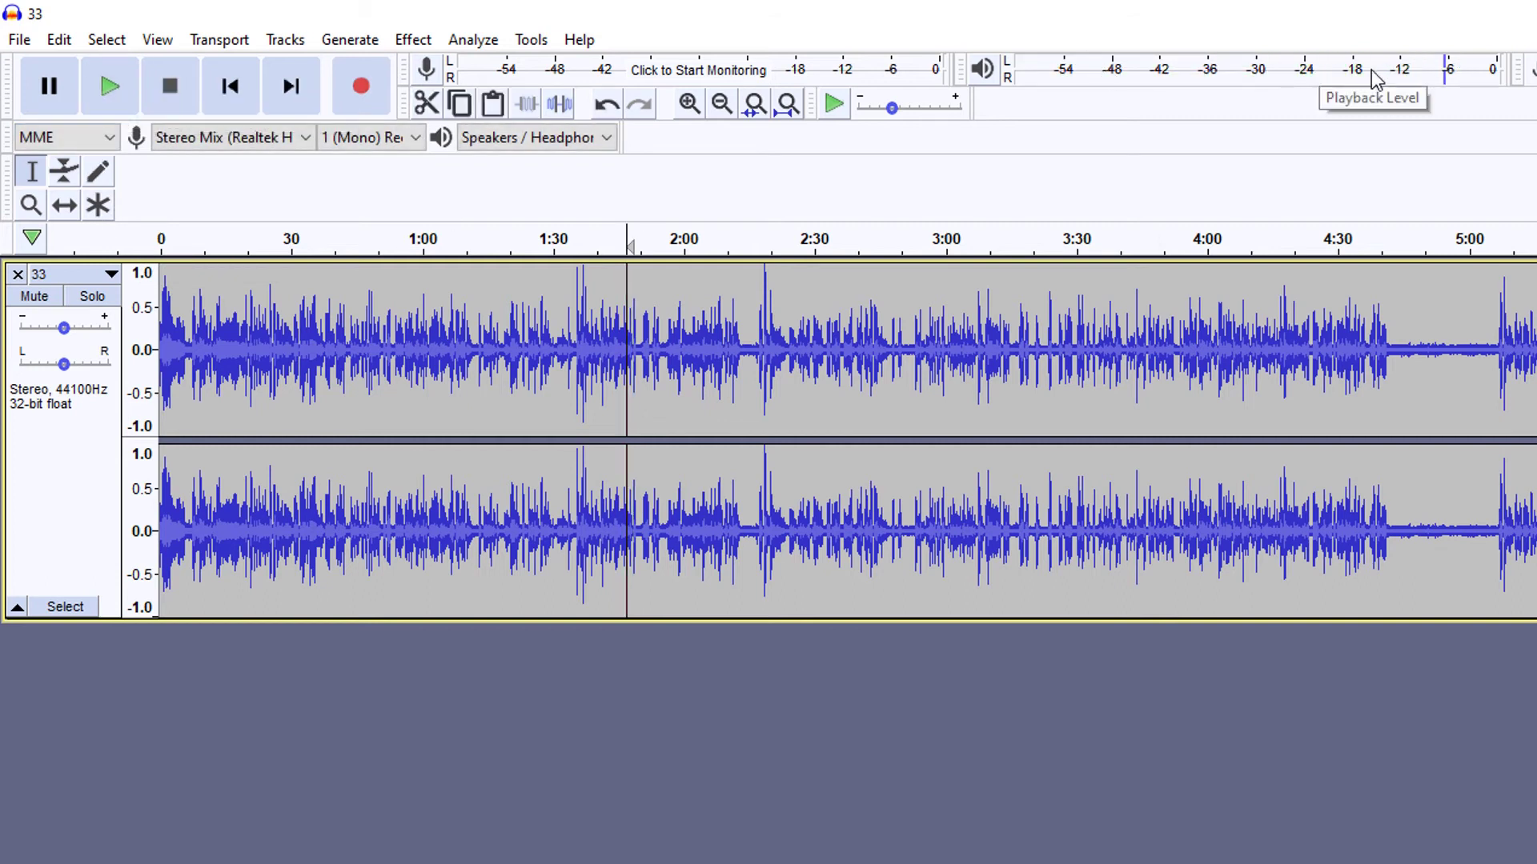